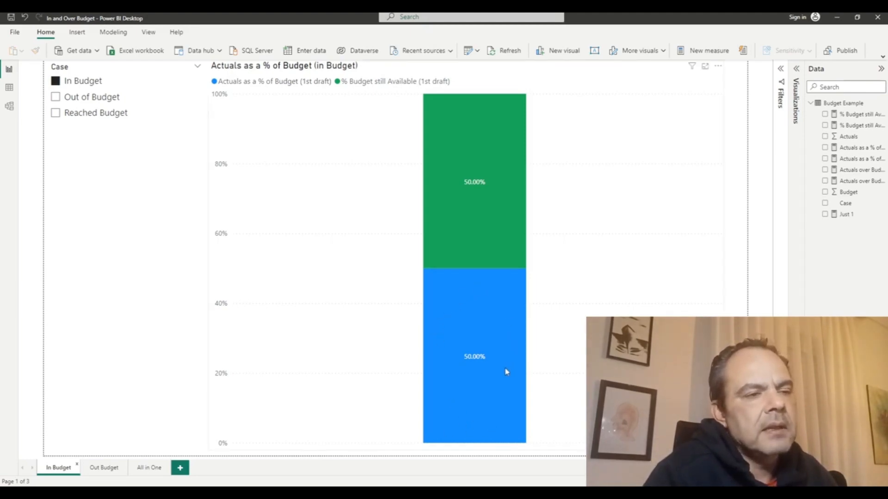
Review the stacked charts on the In Budget, Out Budget and All in One pages, and the rows of the Budget Example table
mouse_move(506, 372)
mouse_move(507, 267)
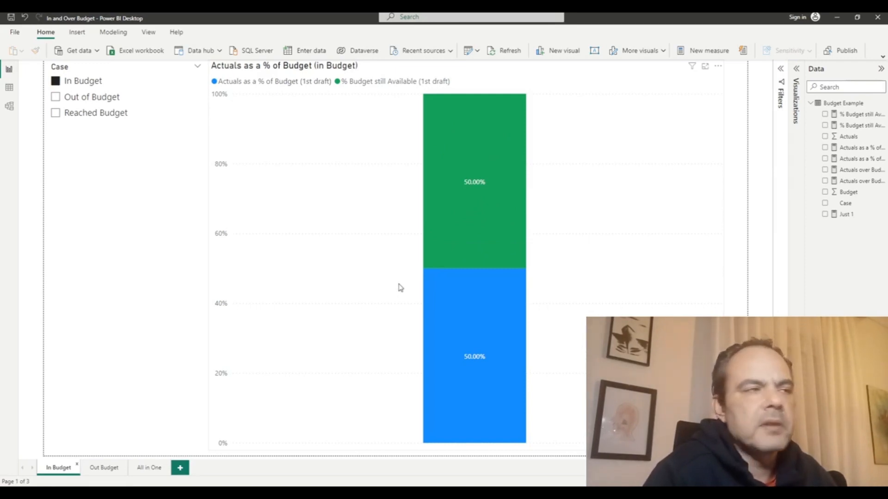
click(97, 471)
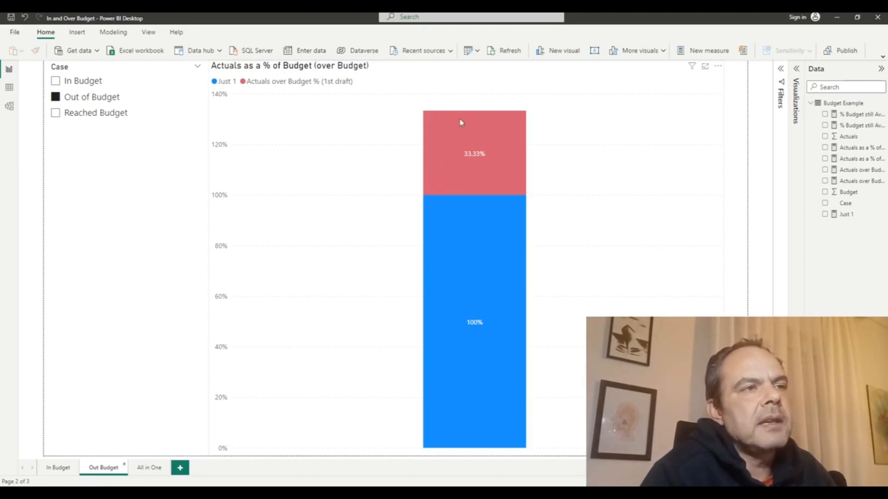
mouse_move(515, 166)
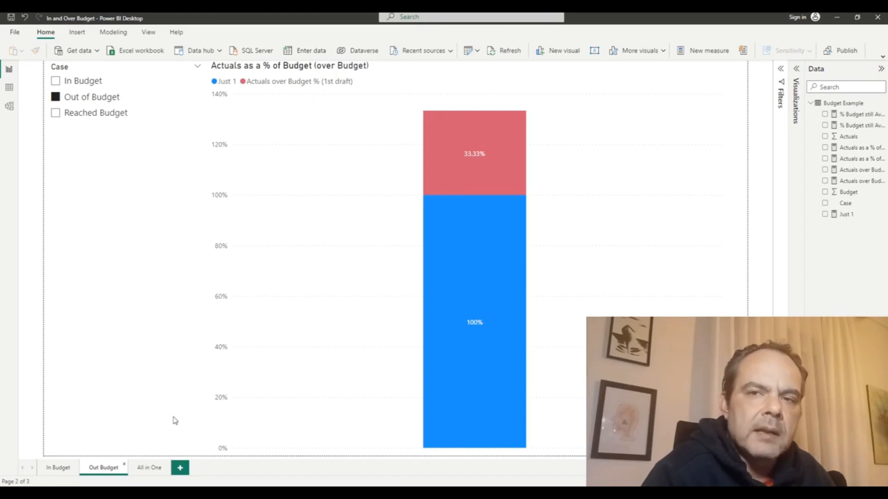
click(149, 468)
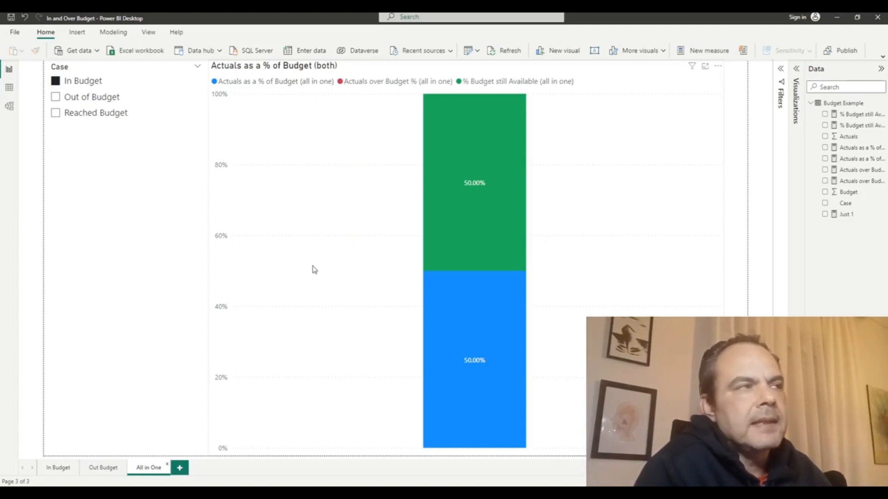
click(9, 87)
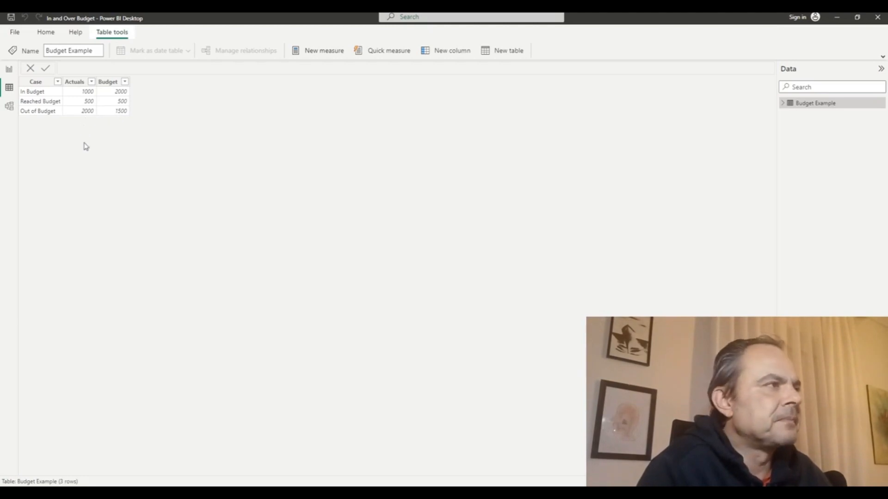
click(8, 69)
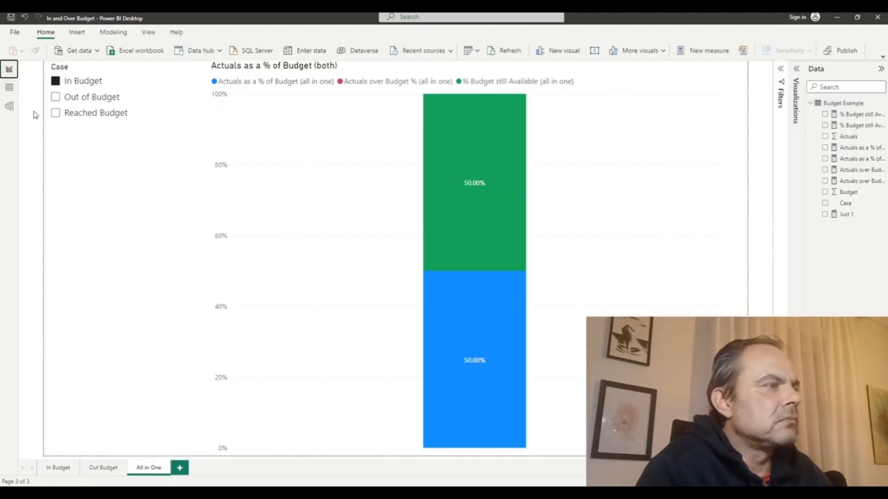
Inspect the formulas of the Actuals as a % of Budget and % Budget still Available (1st draft) measures behind the In Budget page's chart
click(51, 470)
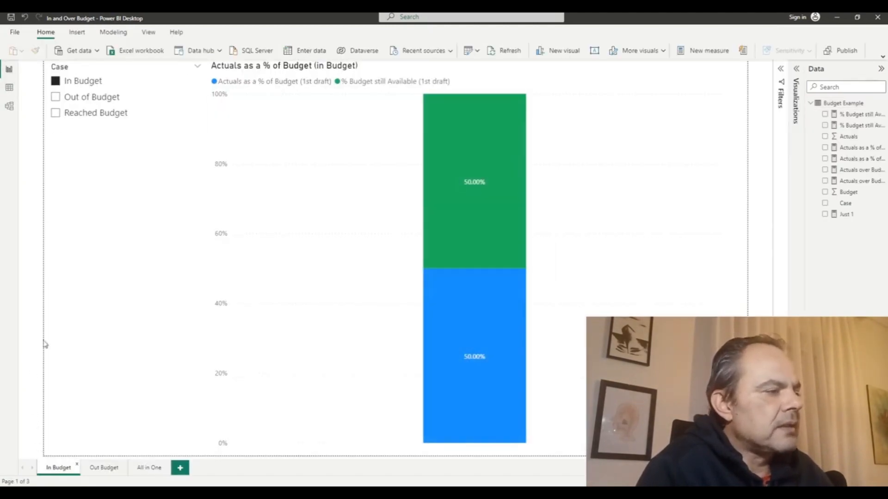
click(362, 114)
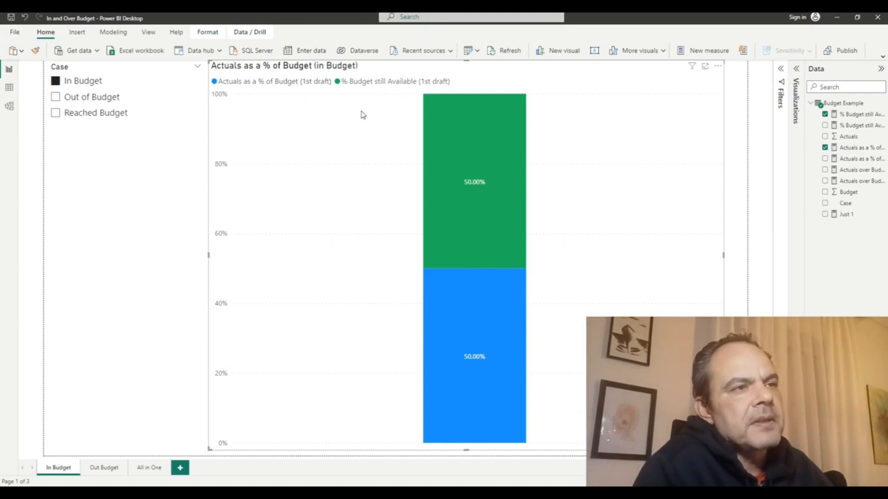
click(843, 147)
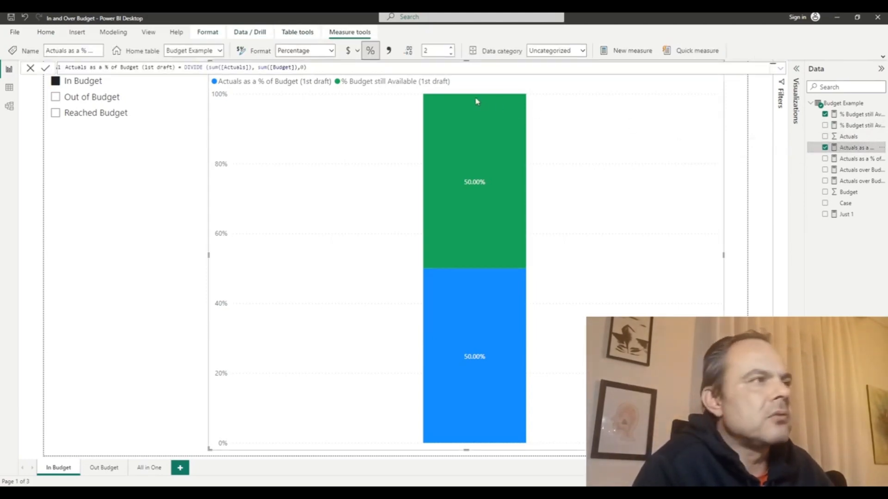
click(372, 69)
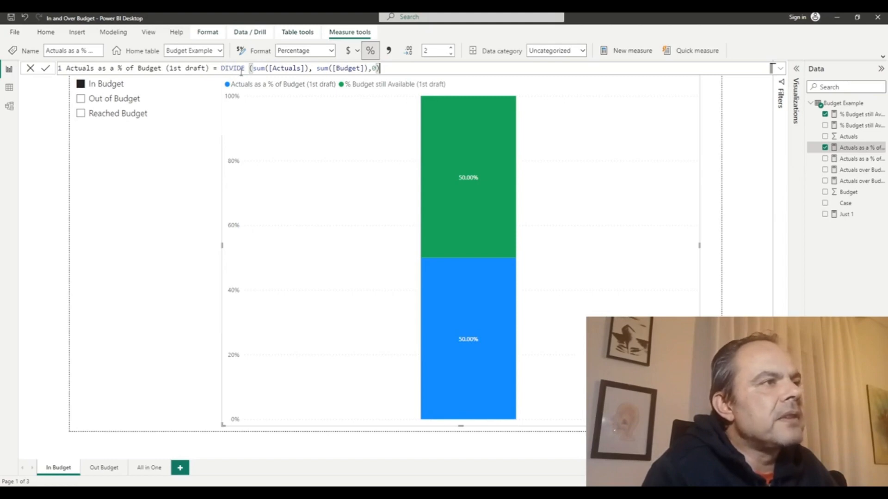
click(315, 68)
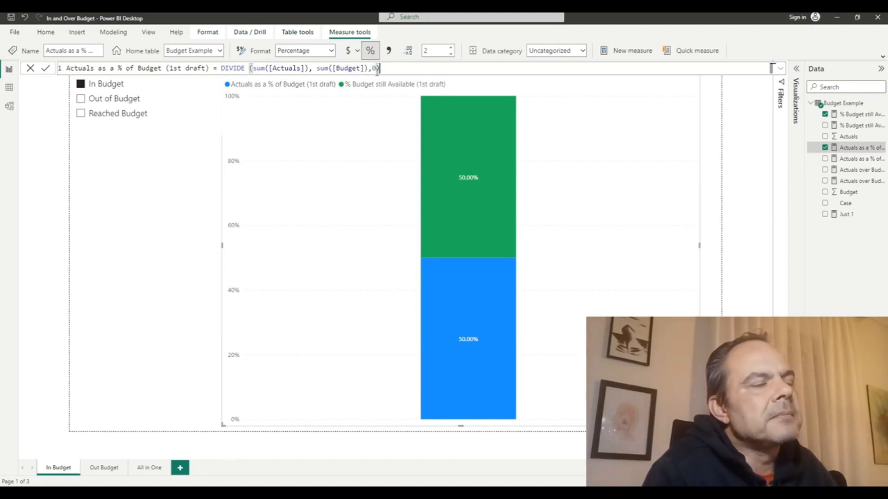
drag(373, 68, 375, 69)
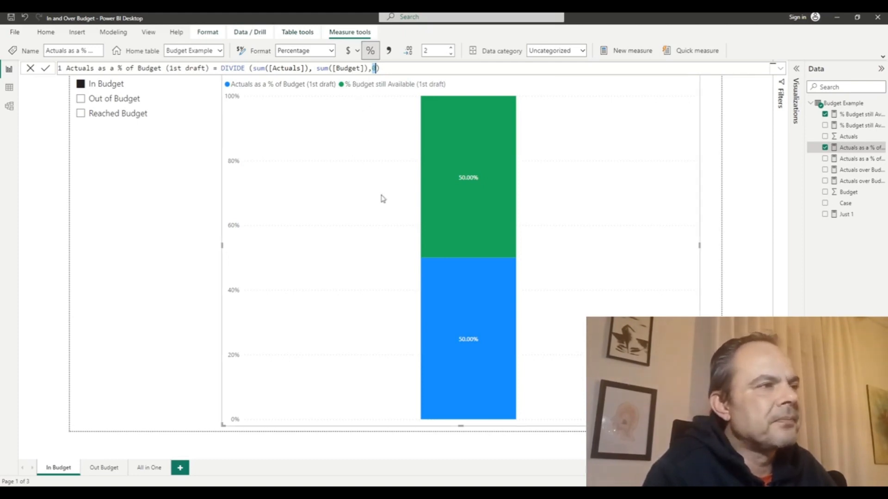
click(862, 118)
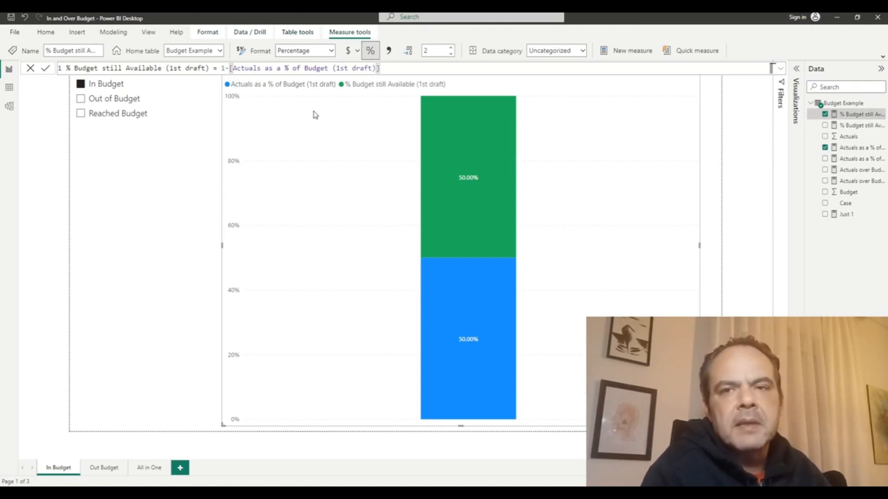
mouse_move(453, 204)
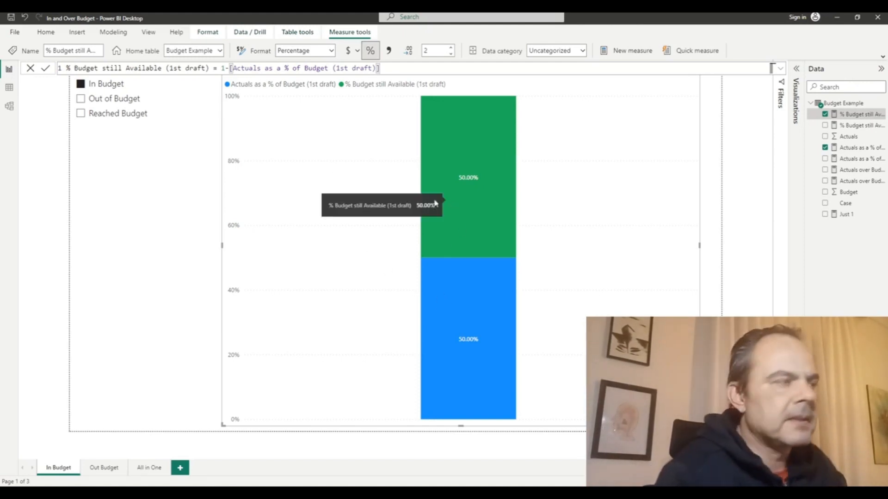
Inspect the formula of the Actuals over Budget % (1st draft) measure used in the Out Budget page's chart
click(103, 468)
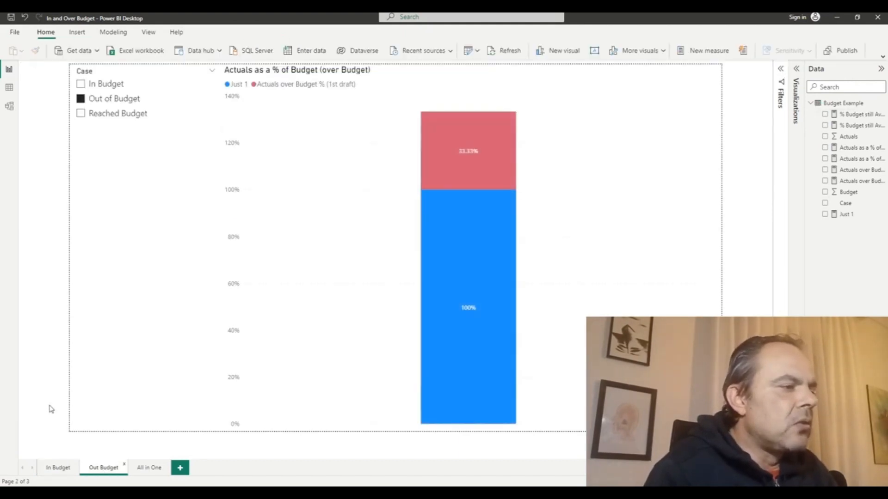
click(353, 140)
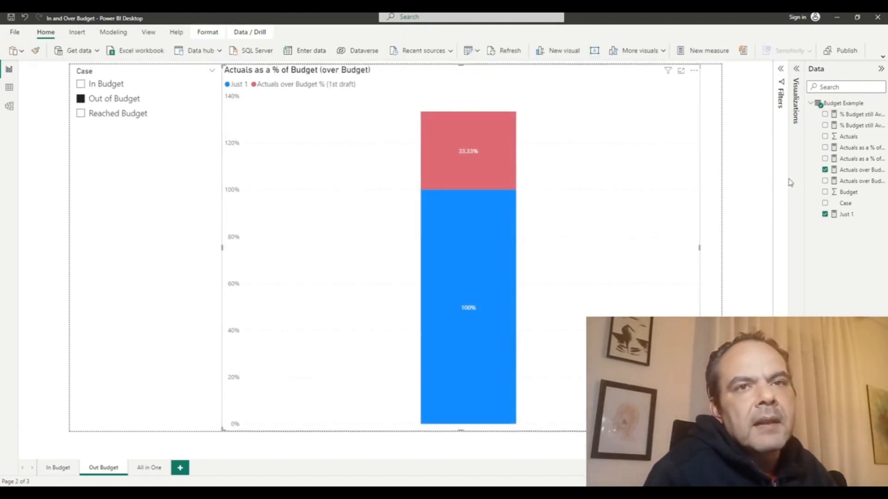
click(855, 170)
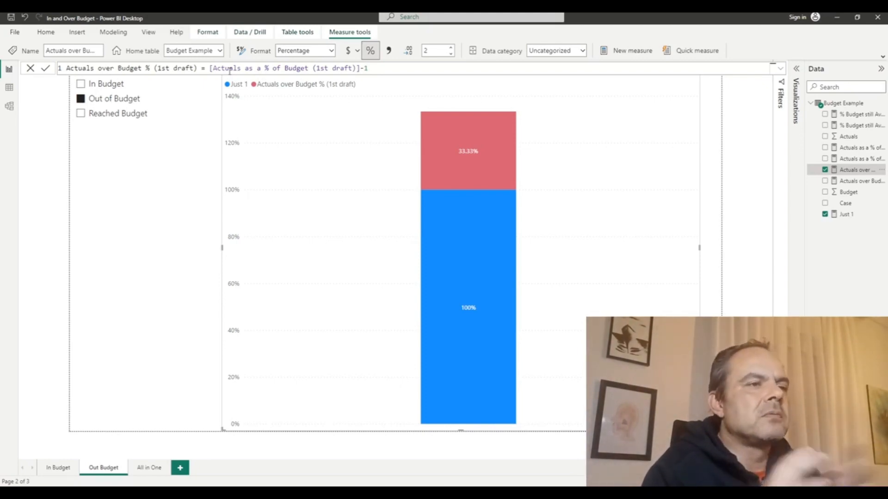
Filter the In Budget page to the Out of Budget case and compare its chart with the Budget Example table's rows
click(57, 468)
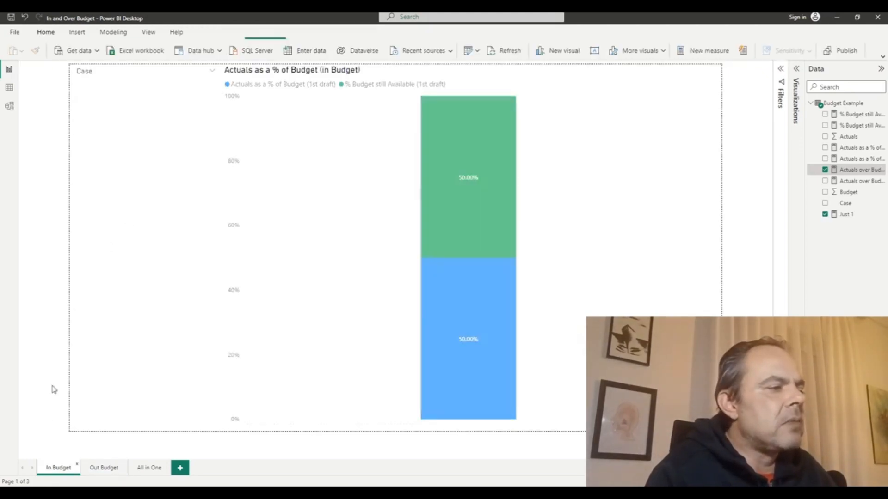
click(81, 99)
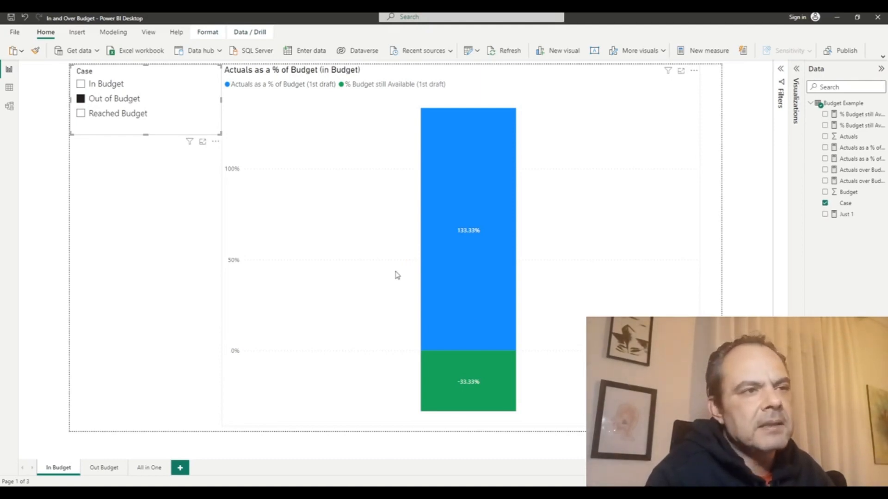
click(9, 88)
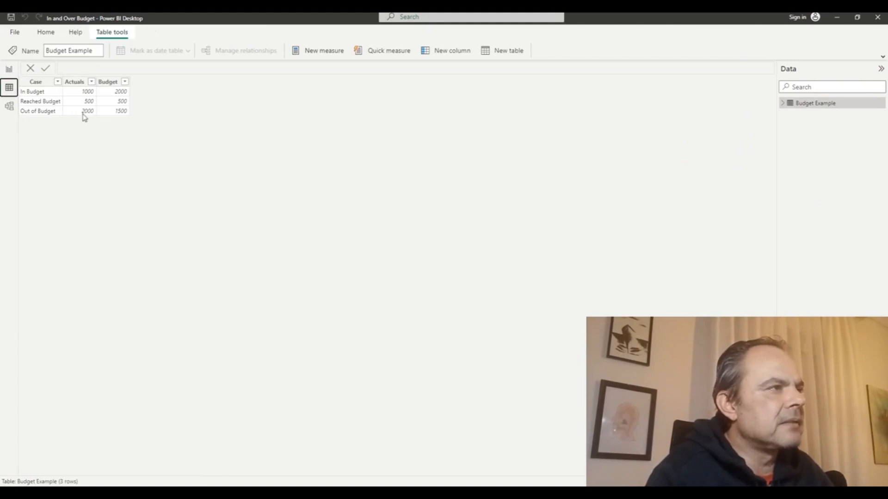
click(9, 69)
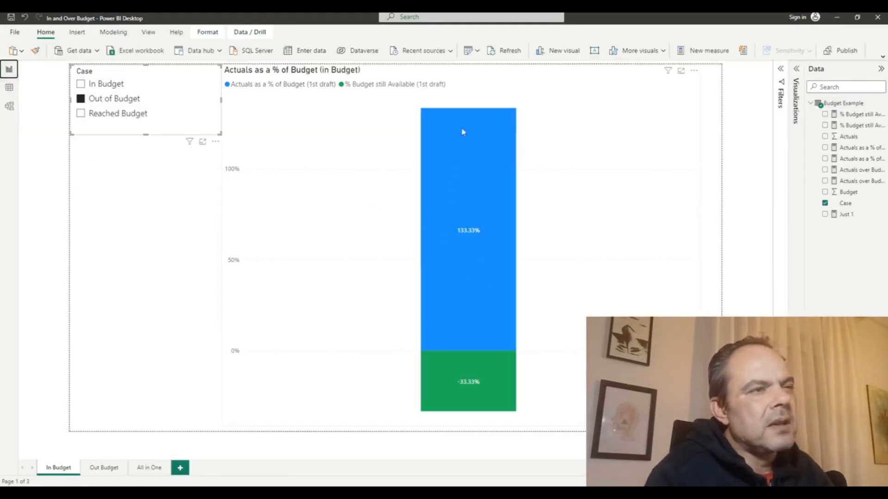
mouse_move(462, 237)
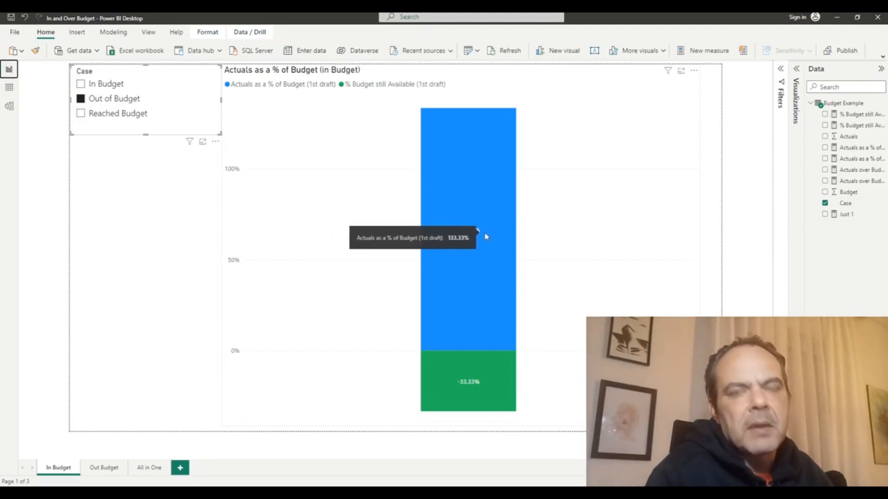
Compare the over-budget segment of the Out Budget page's chart with the formula of its Actuals over Budget % (1st draft) measure
click(108, 472)
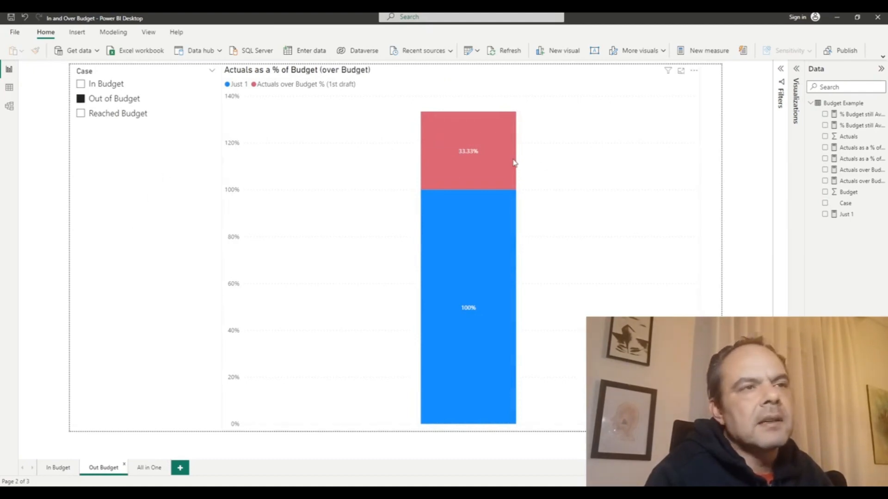
click(547, 167)
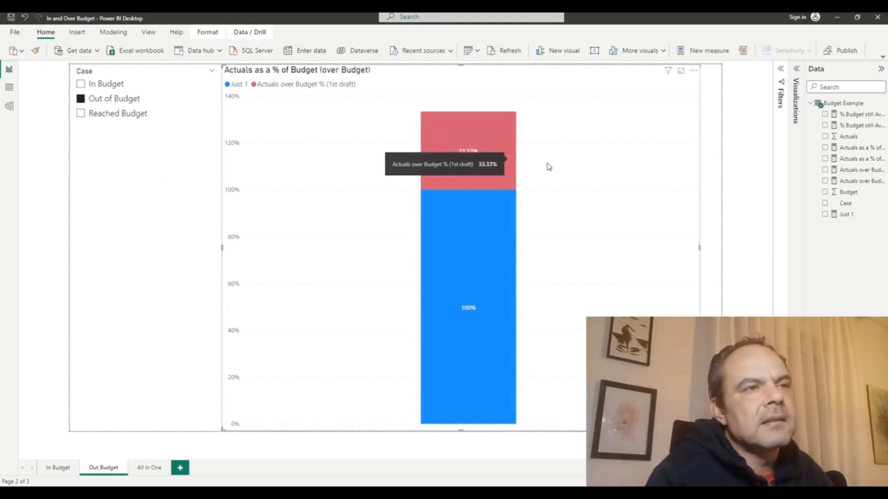
click(843, 172)
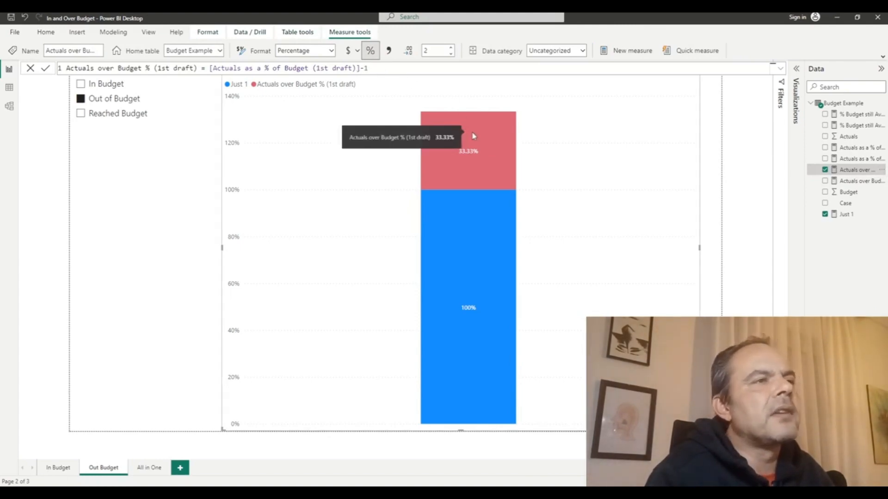
mouse_move(473, 135)
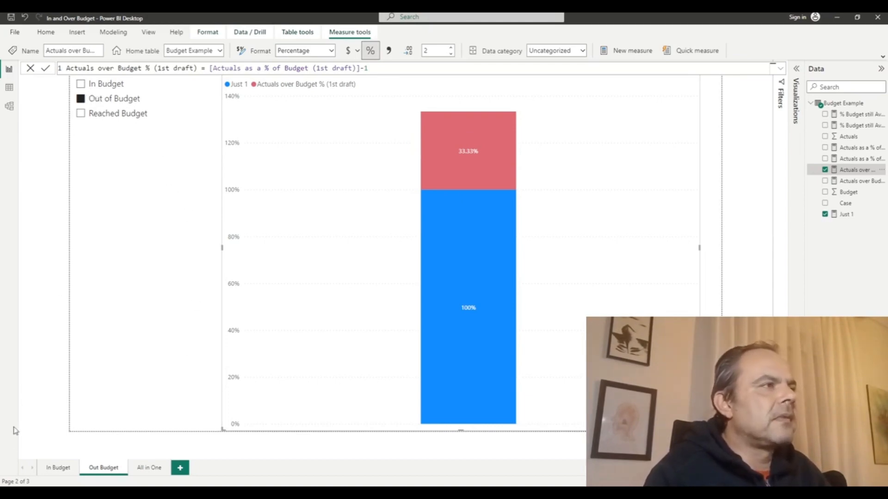
Recheck the In Budget page's chart, and filter the Out Budget page to the In Budget case to examine its over-budget segment
click(55, 468)
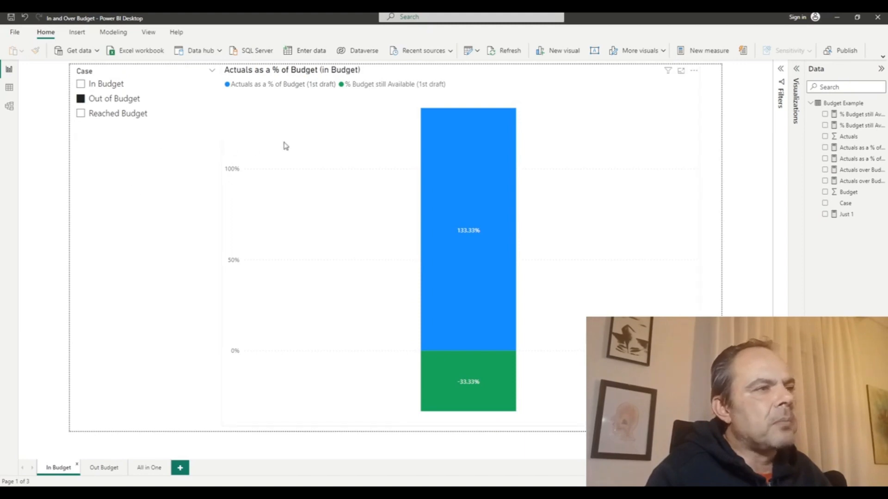
click(103, 468)
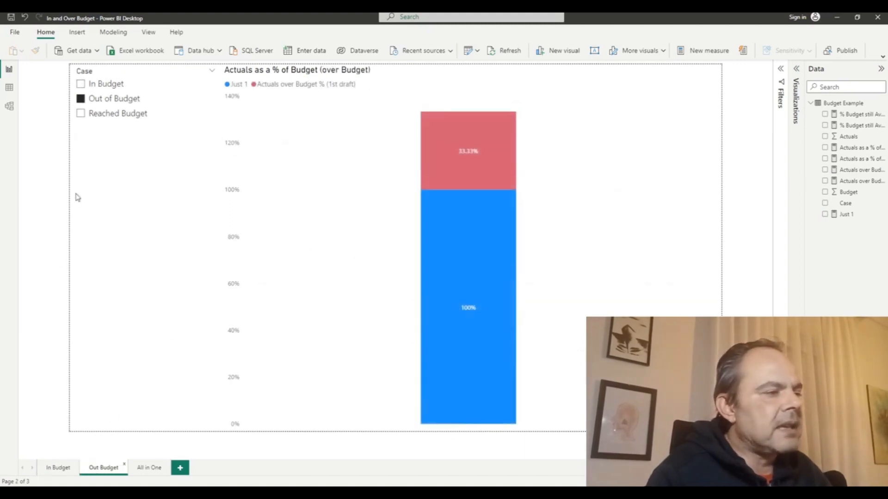
click(81, 84)
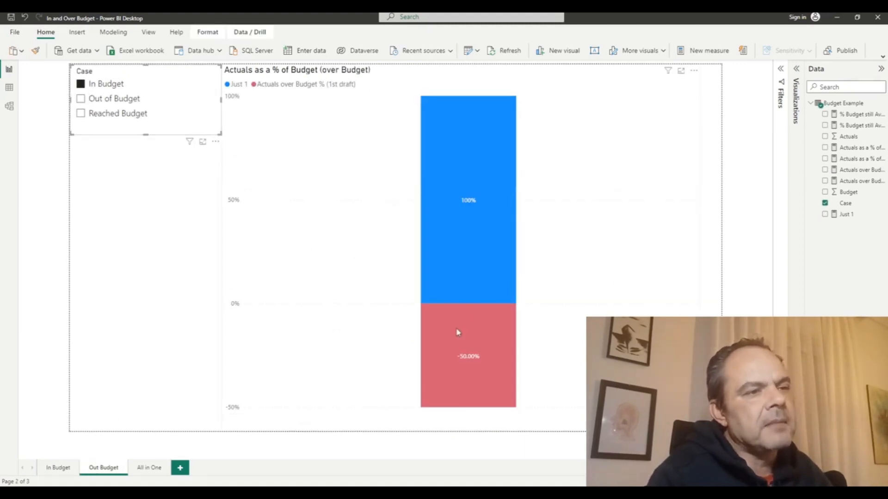
mouse_move(448, 357)
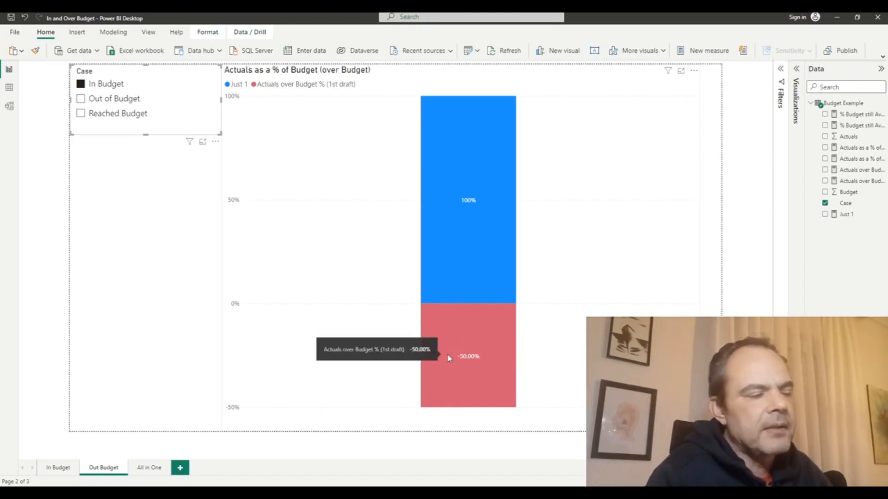
Inspect the formulas of the Actuals over Budget % and Actuals as a % of Budget (all in one) measures behind the All in One page's chart
click(149, 468)
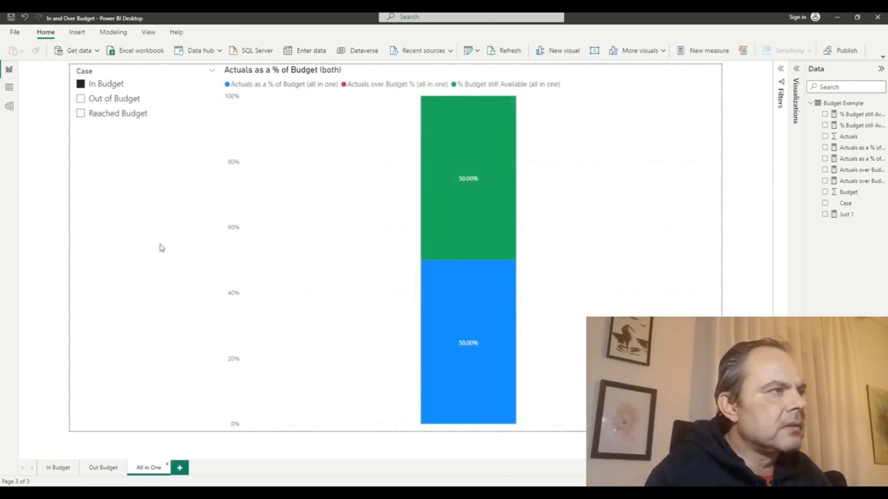
click(592, 99)
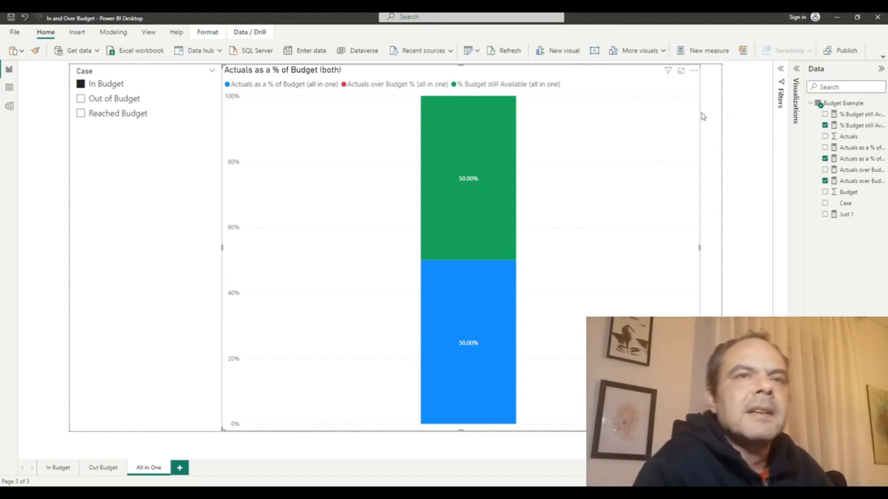
click(846, 183)
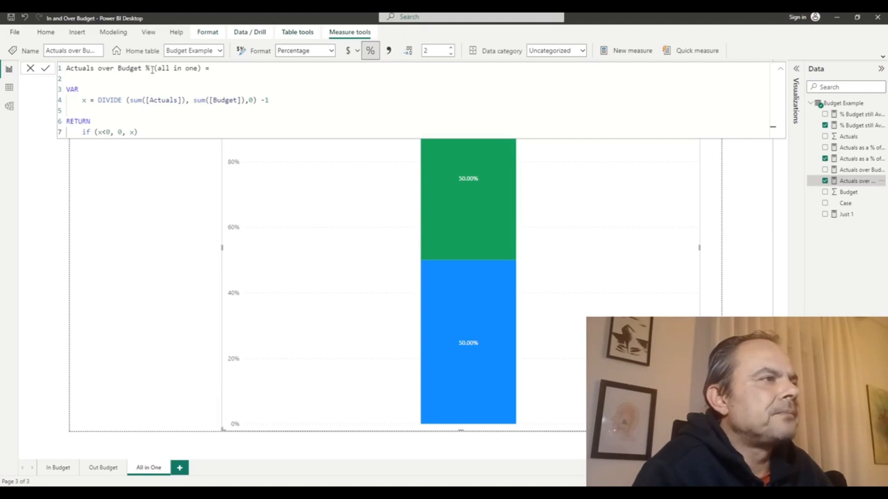
click(845, 161)
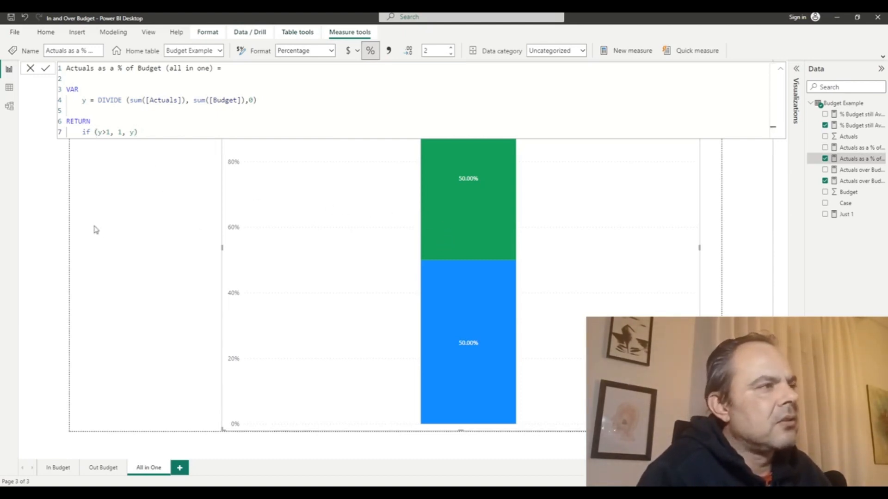
click(843, 103)
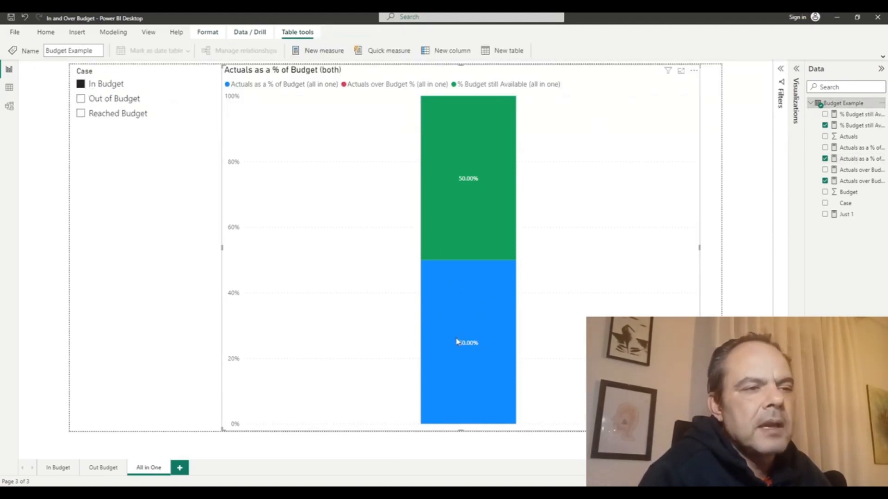
Filter the All in One page to Reached Budget, then Out of Budget, and compare its chart with the In Budget page's chart
mouse_move(453, 341)
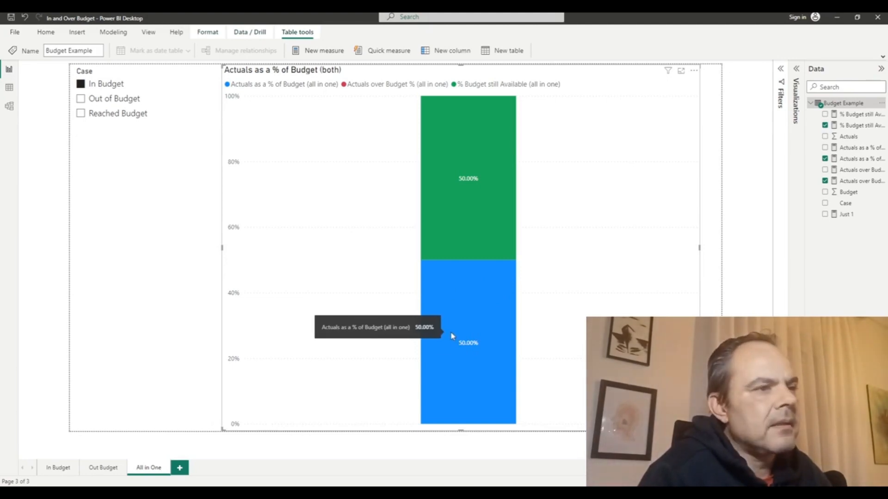
click(80, 114)
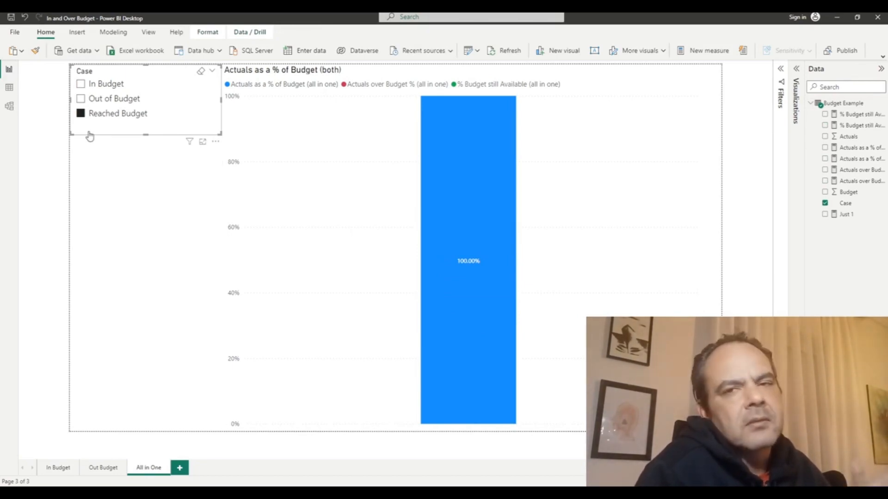
click(81, 101)
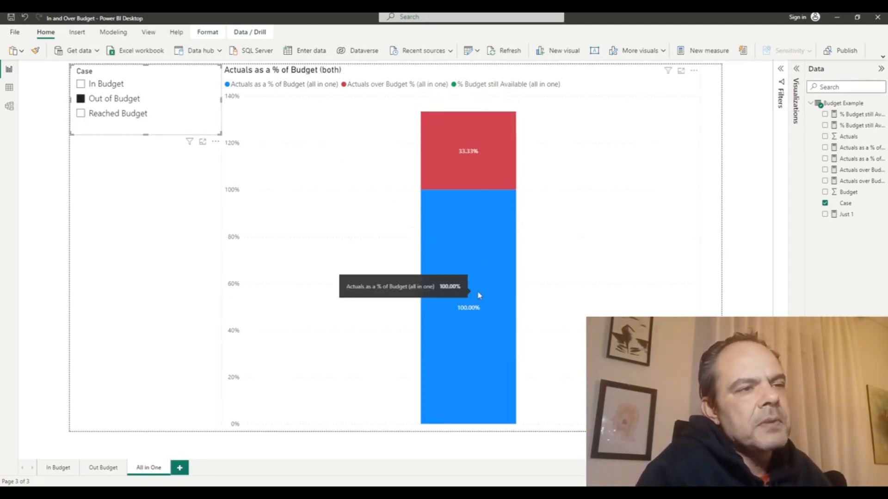
click(58, 468)
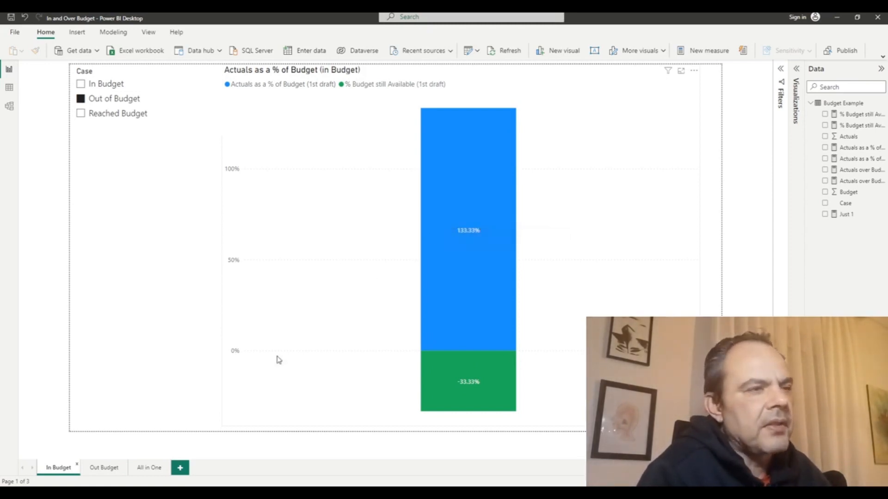
click(150, 468)
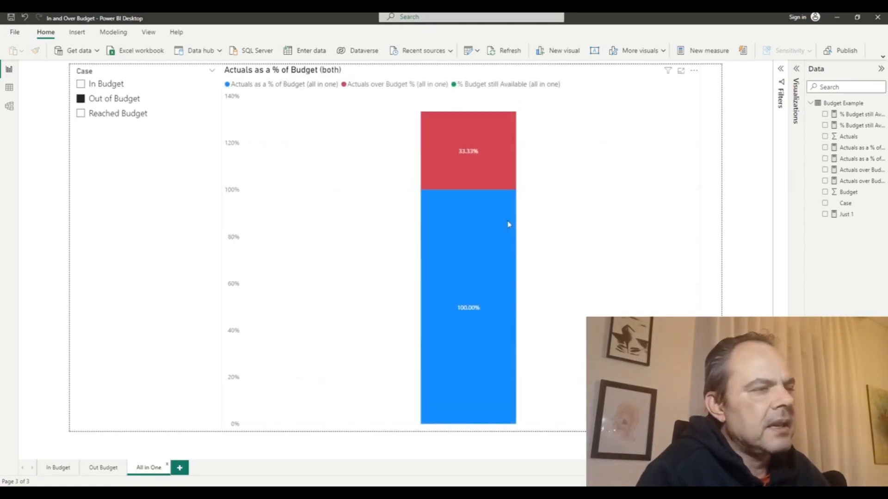
Inspect the formulas of the Actuals as a % of Budget (all in one) and % Budget still Available (all in one) measures for the Out of Budget case
click(563, 221)
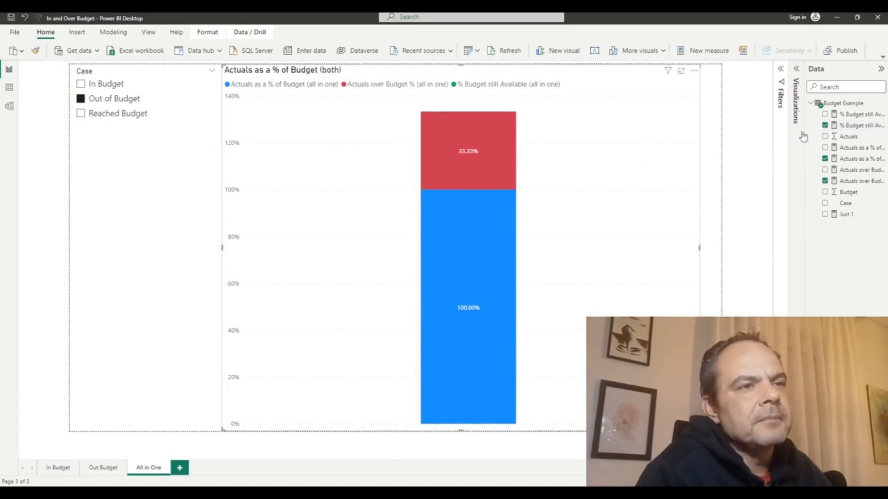
click(860, 159)
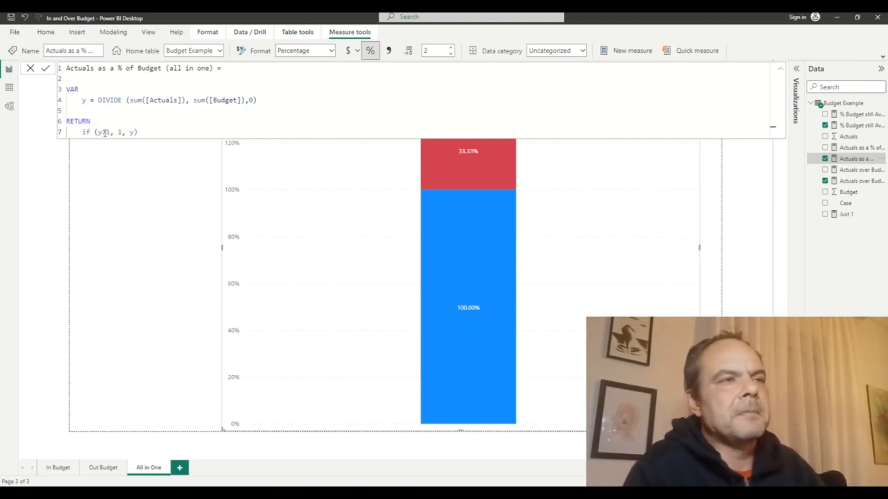
click(853, 130)
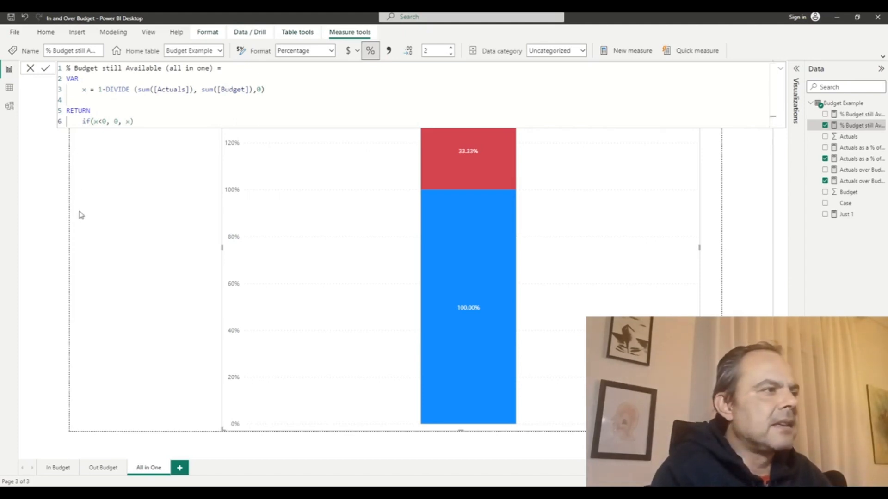
click(835, 107)
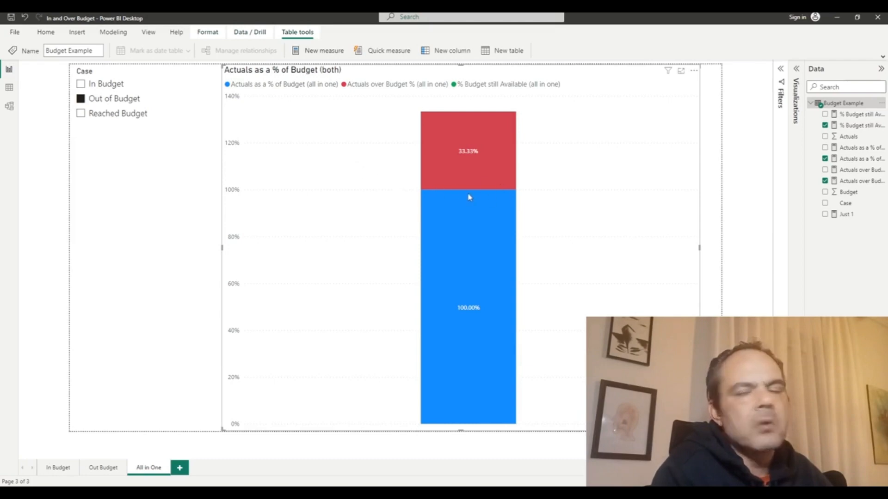
Filter the All in One page to In Budget and compare the available-budget segment with its measure's formula, highlighting the x result in the IF
click(94, 83)
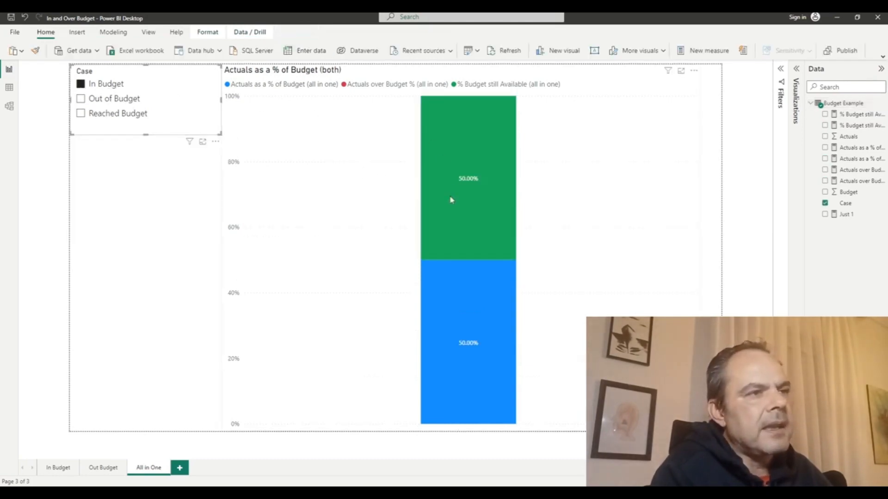
mouse_move(452, 200)
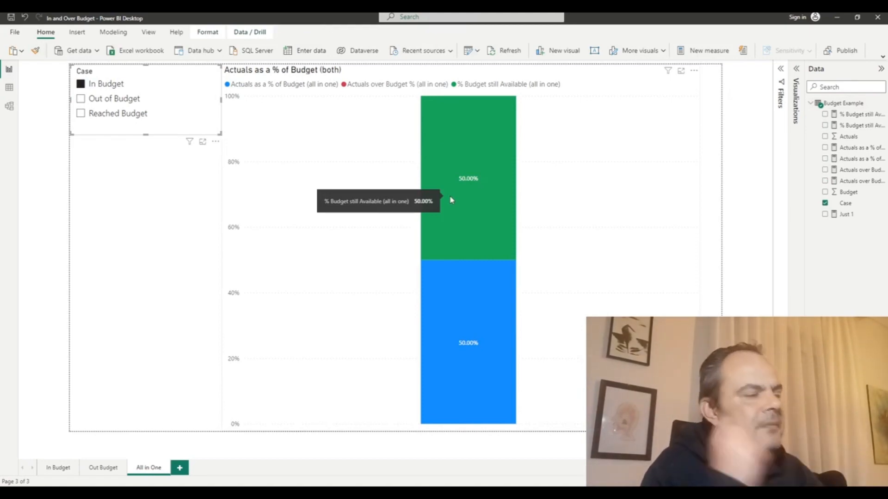
click(853, 125)
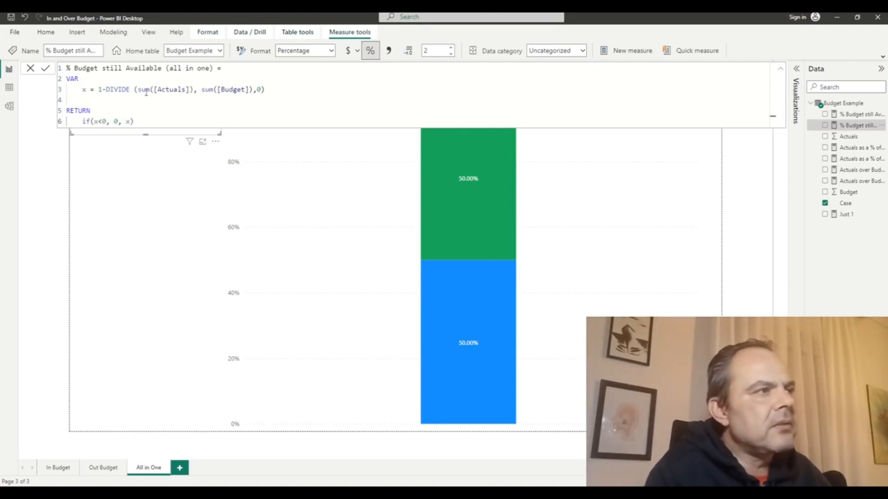
double_click(129, 121)
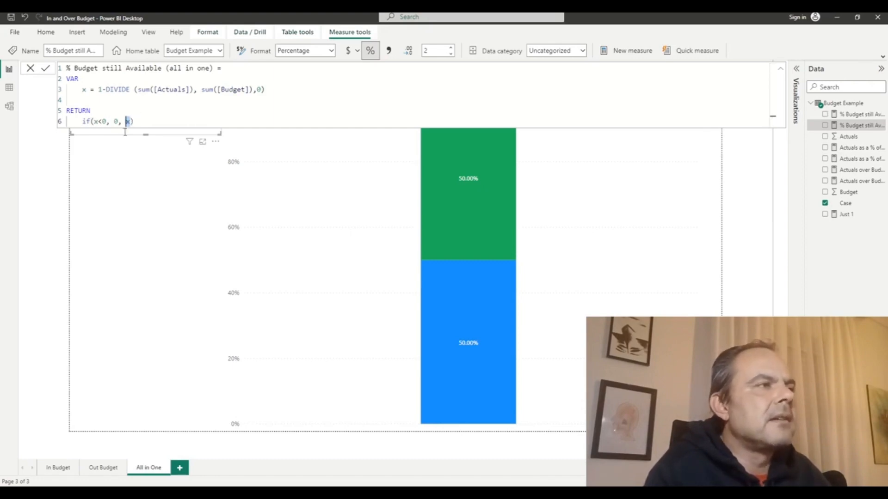
click(52, 171)
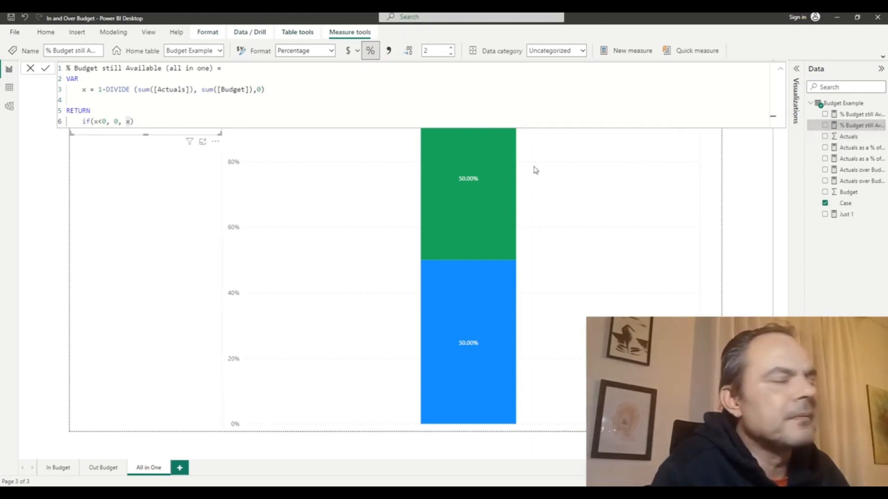
click(92, 208)
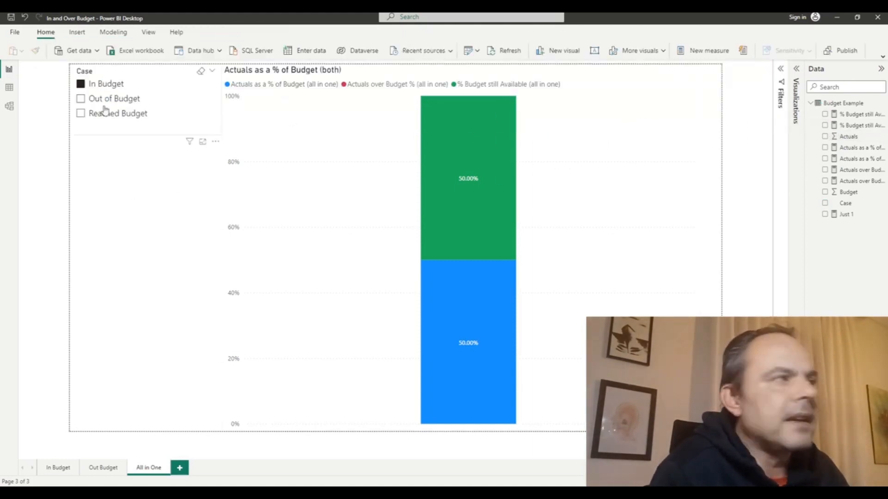
Filter to Out of Budget, inspect the Actuals over Budget % (all in one) formula, and return the All in One page to the In Budget case
click(92, 100)
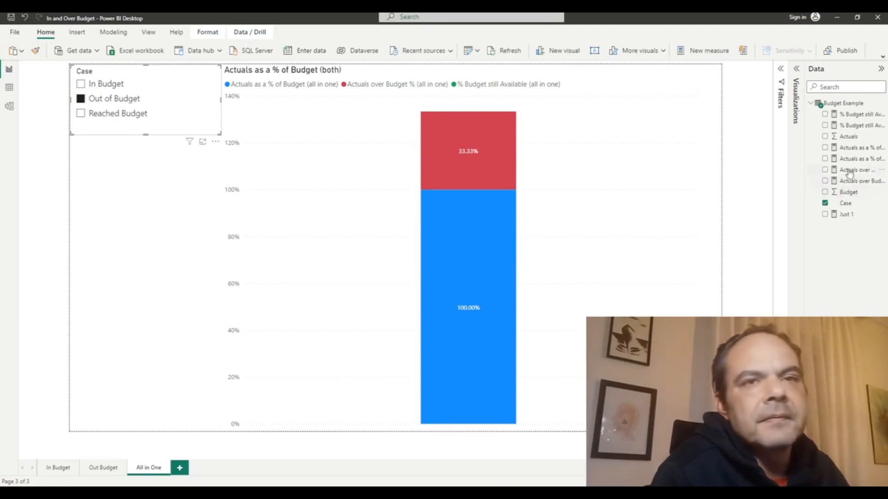
click(671, 174)
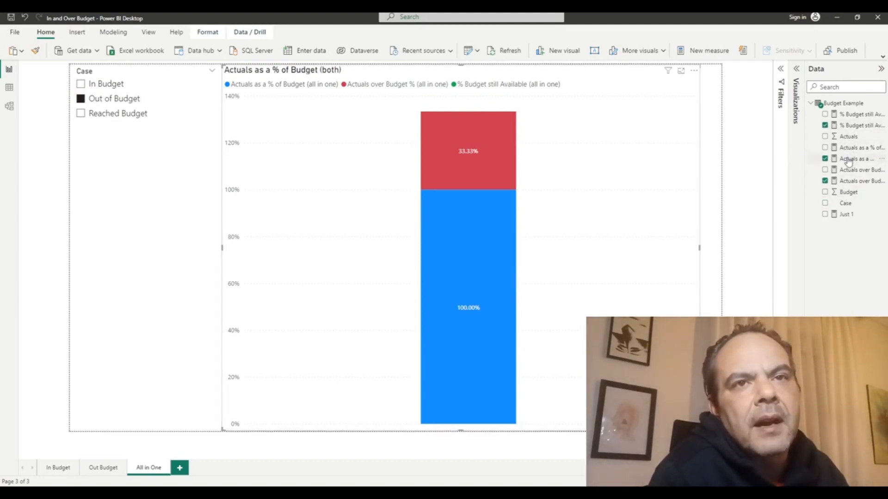
click(851, 181)
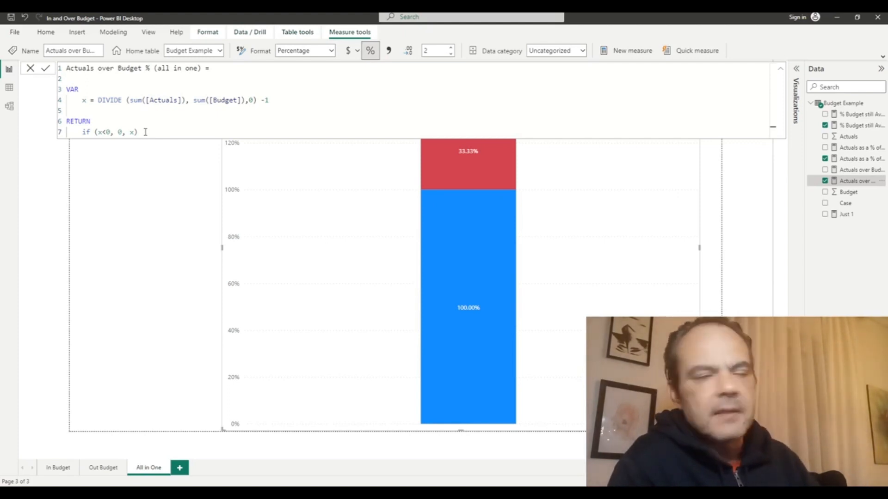
click(50, 160)
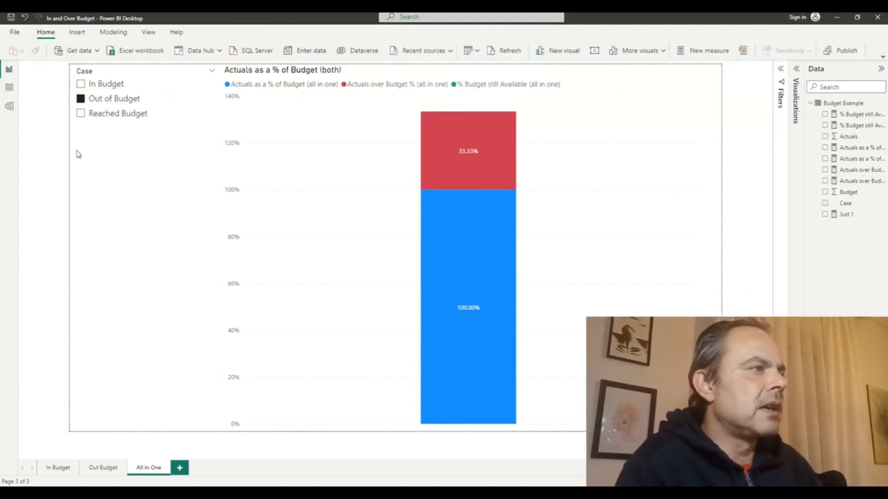
click(81, 85)
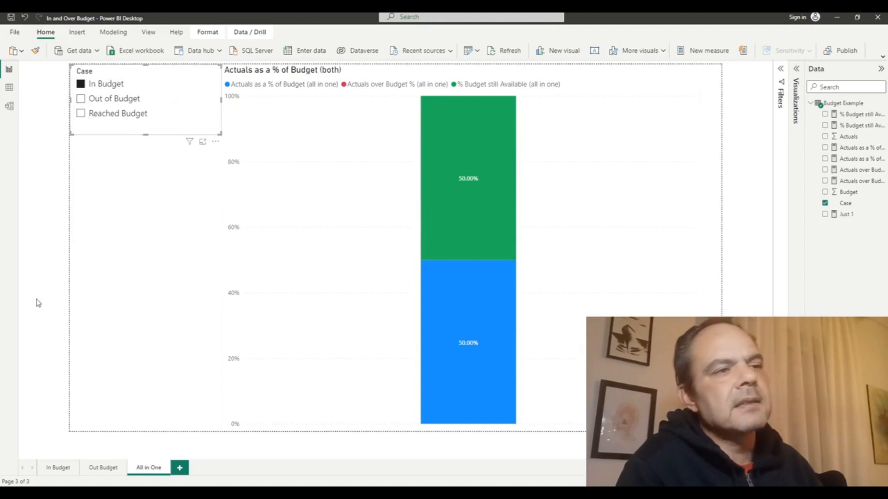